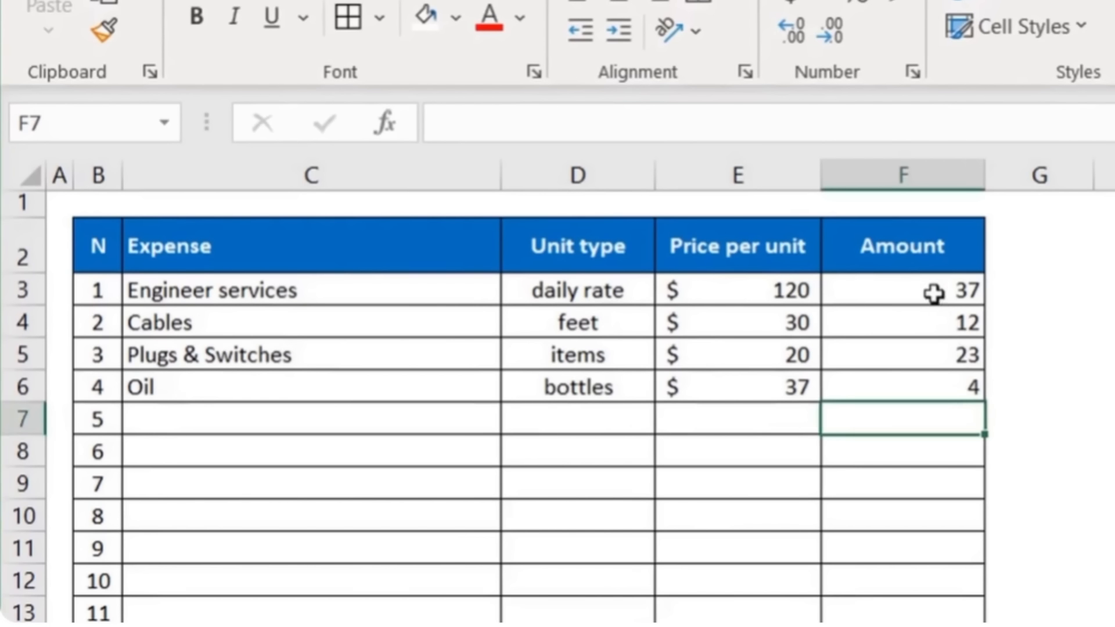
Update the Amount values to 40 for engineer services, 13 for cables, 25 for plugs and switches, and 5 for oil
click(842, 285)
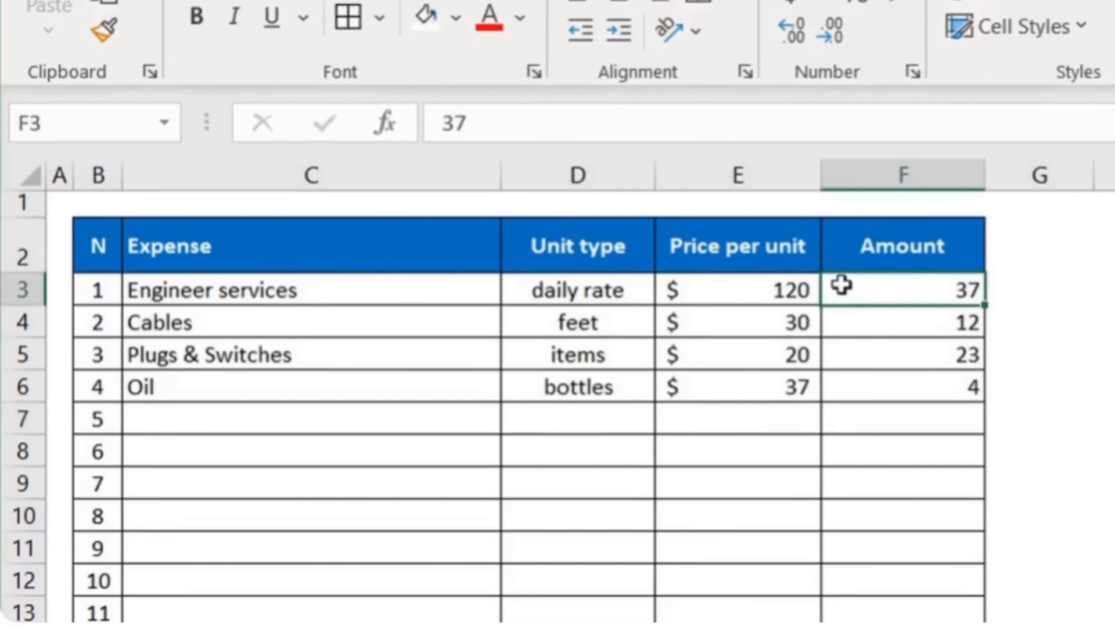
double_click(906, 285)
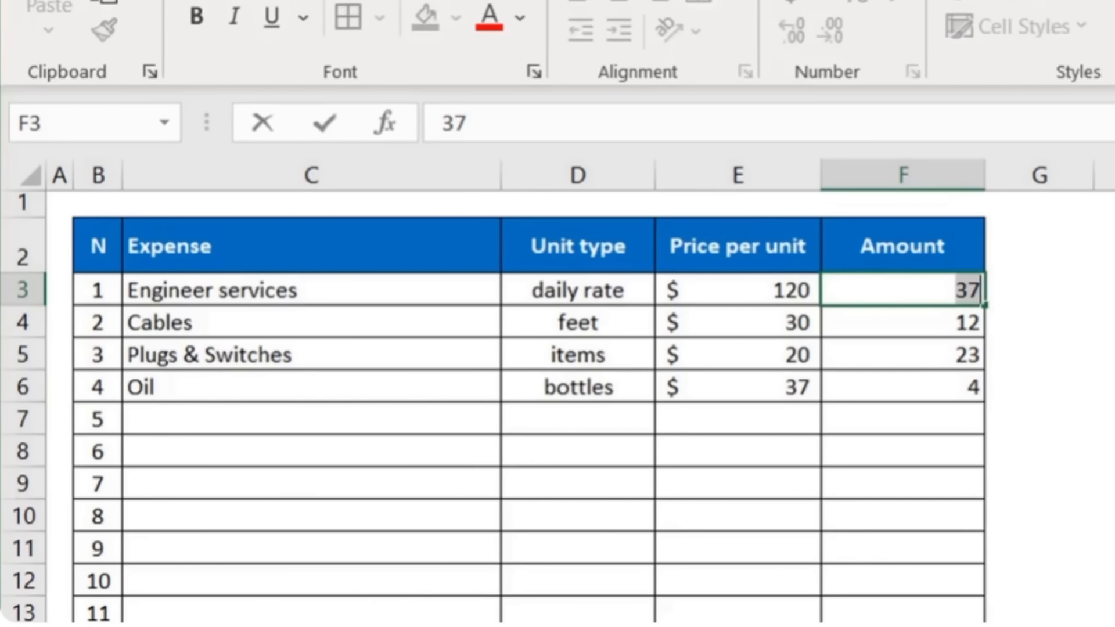
text(40)
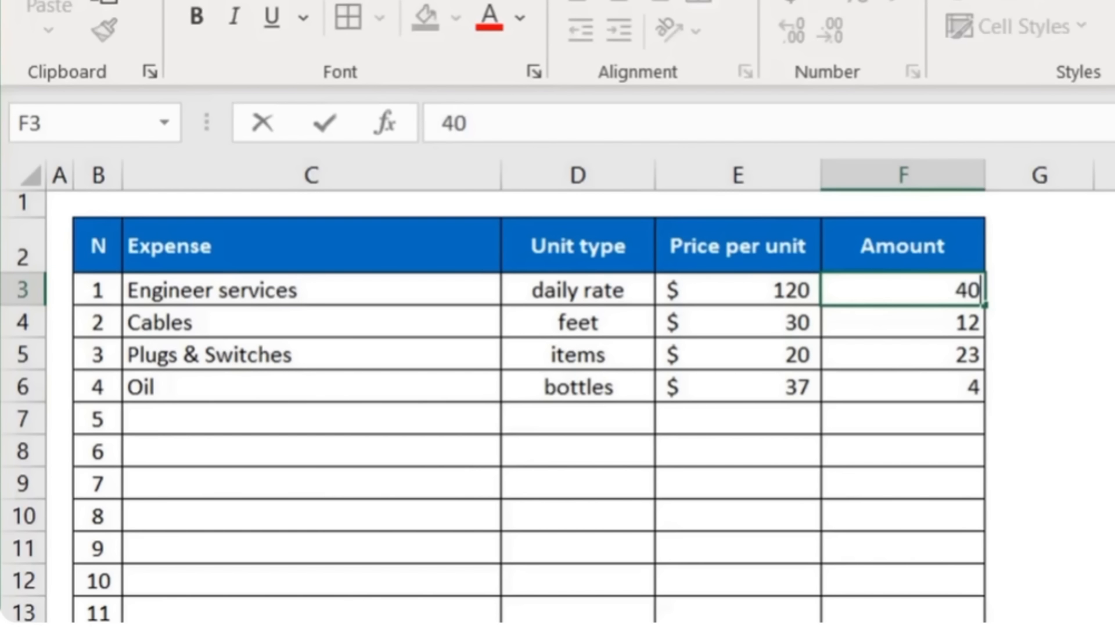
key(Return)
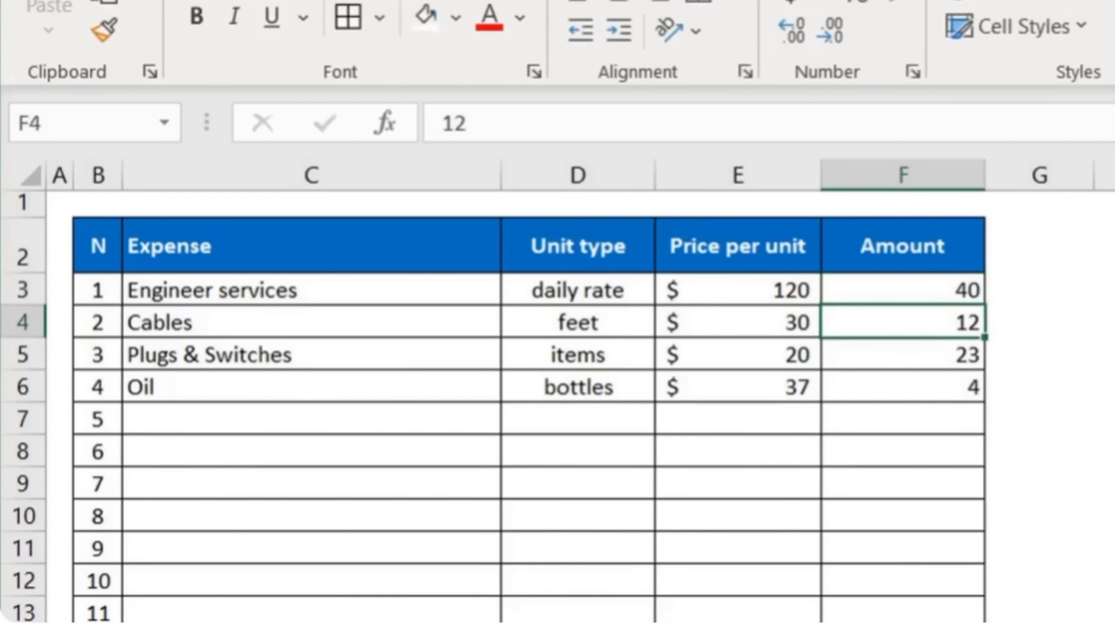
text(13)
key(Return)
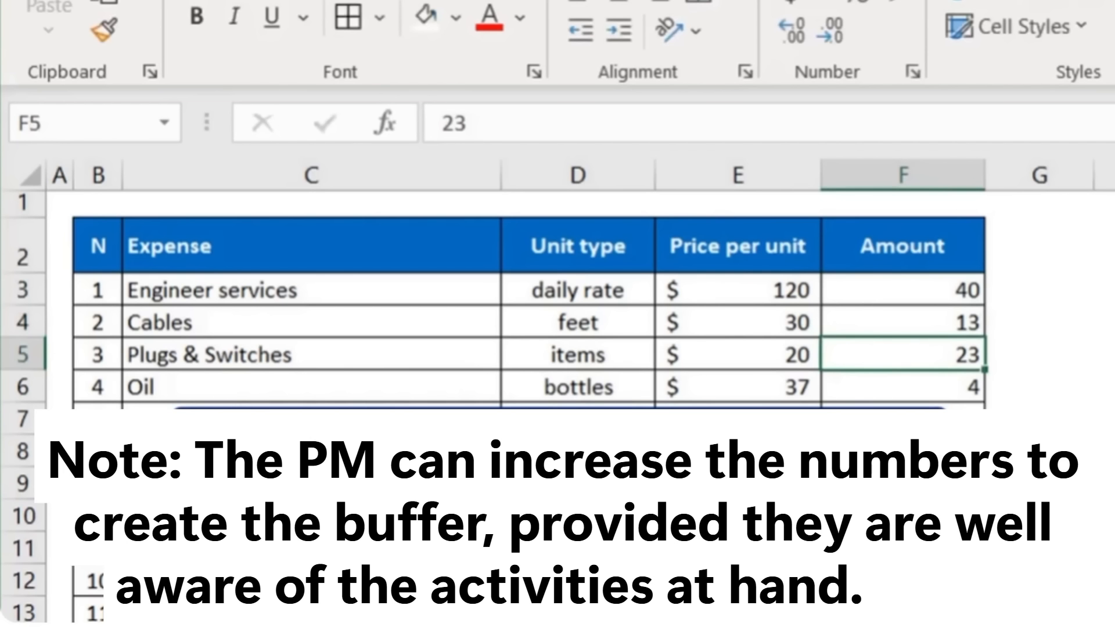
text(25)
key(Return)
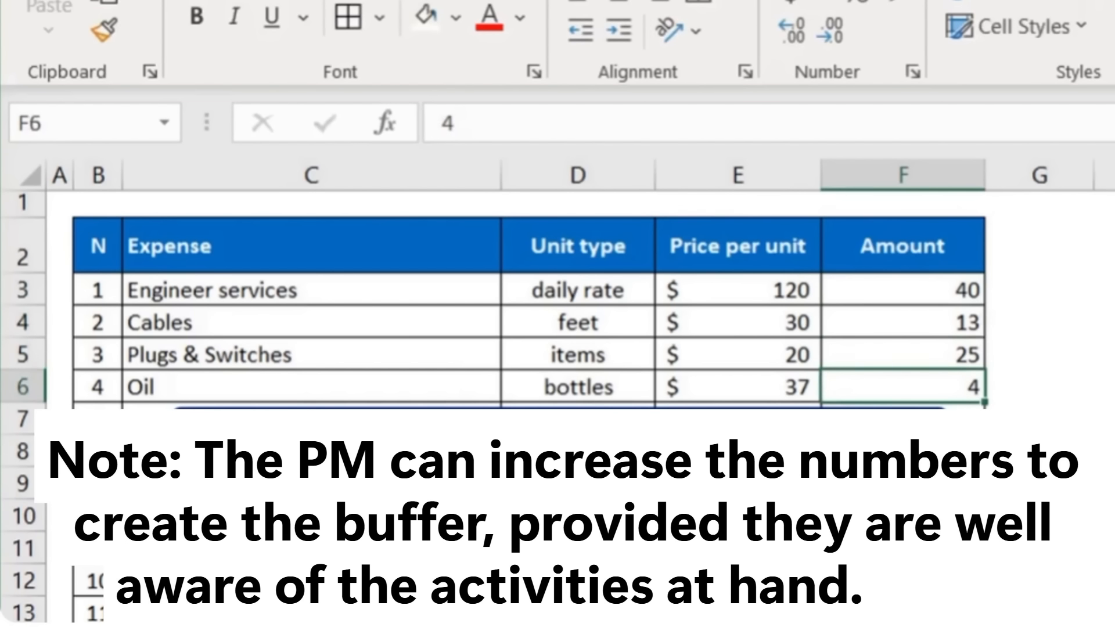
text(5)
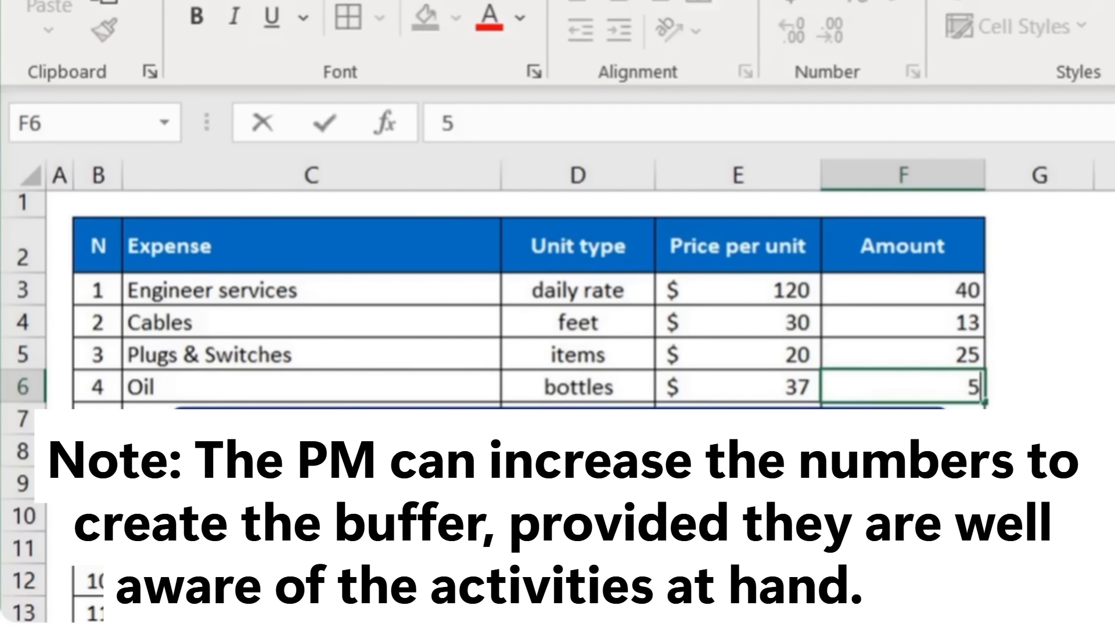
key(Return)
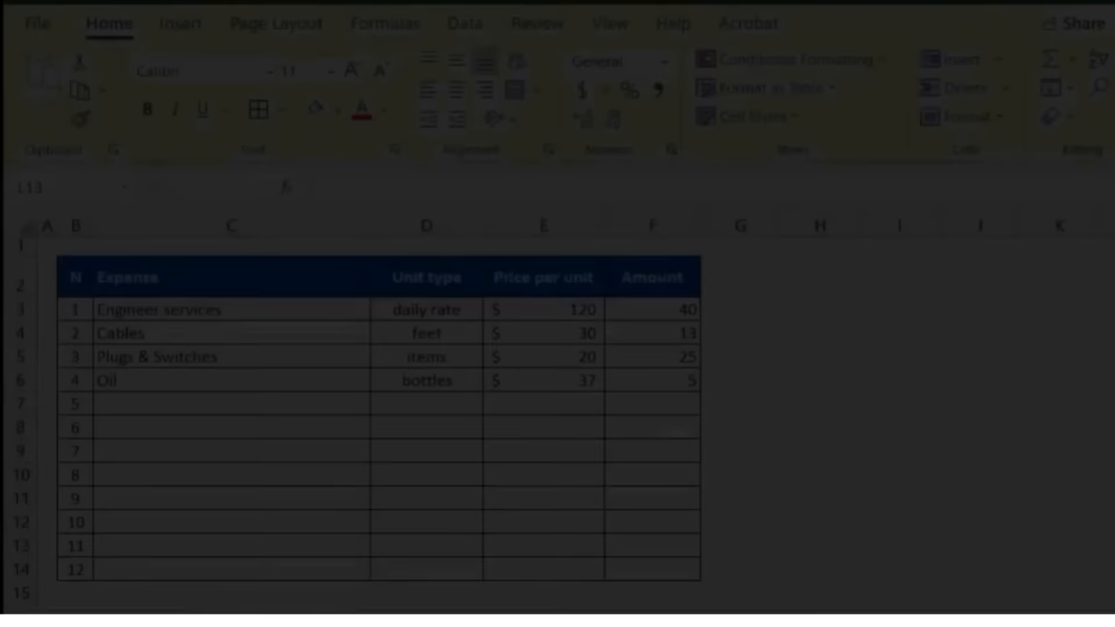
Add the column header "Budget ($)" in cell G2, next to Amount
click(775, 296)
text(Budget ($))
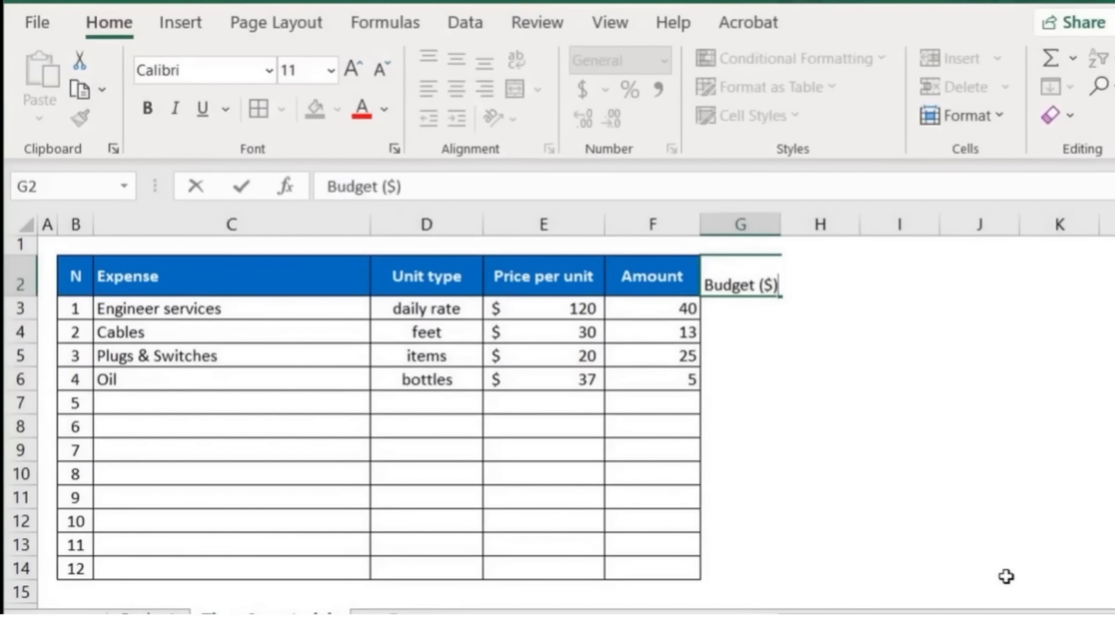
key(Return)
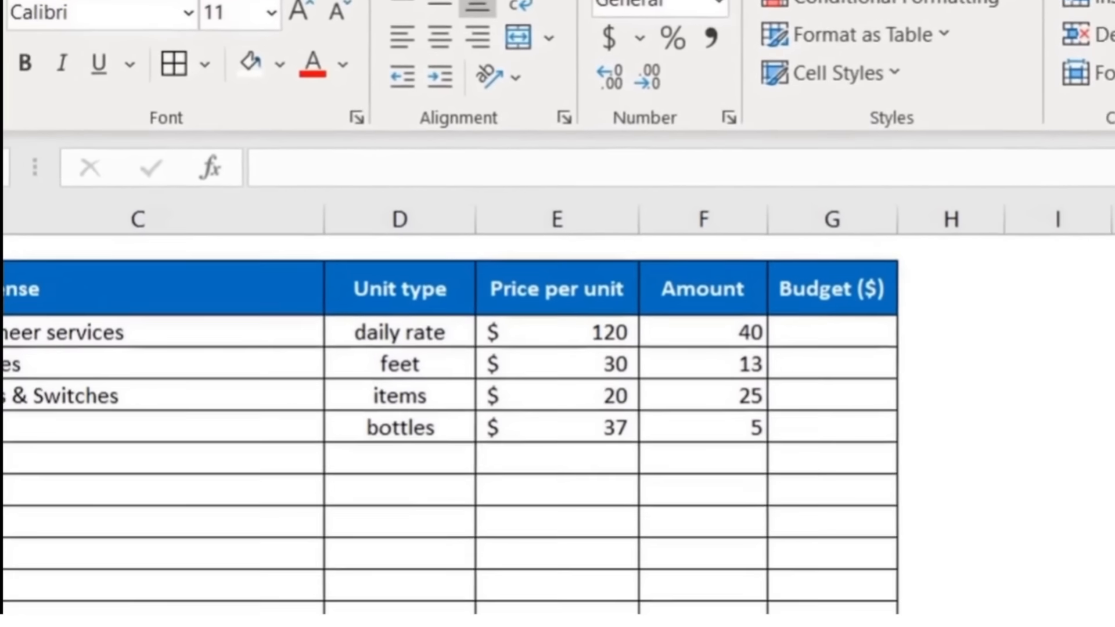
Calculate the engineer services budget in G3 with =E3*F3 and fill the formula down through G6
click(852, 333)
text(=)
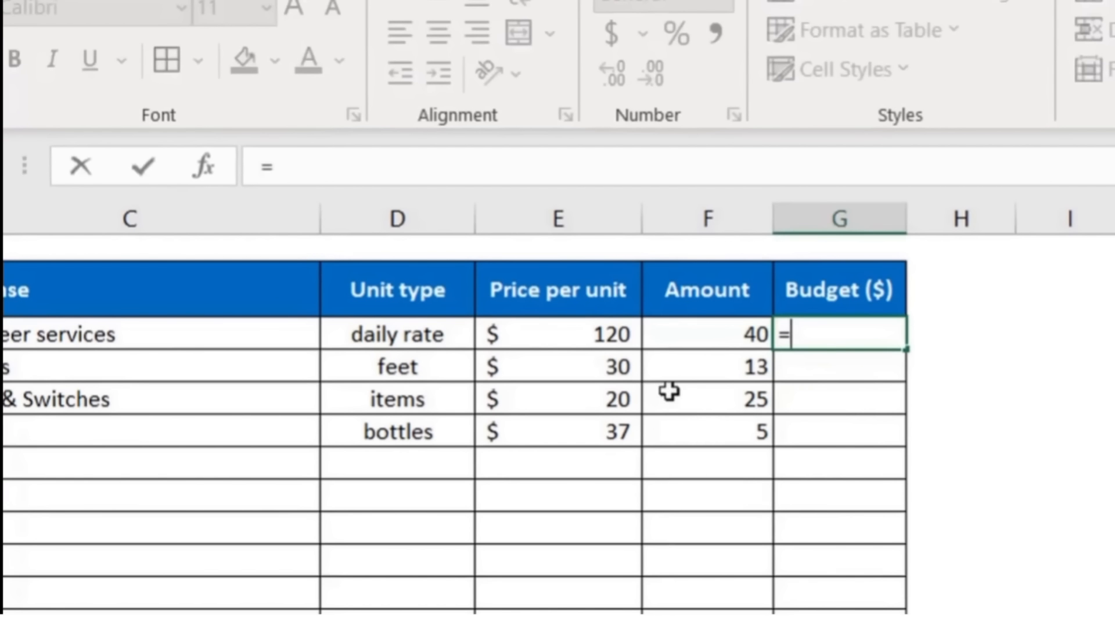
click(605, 324)
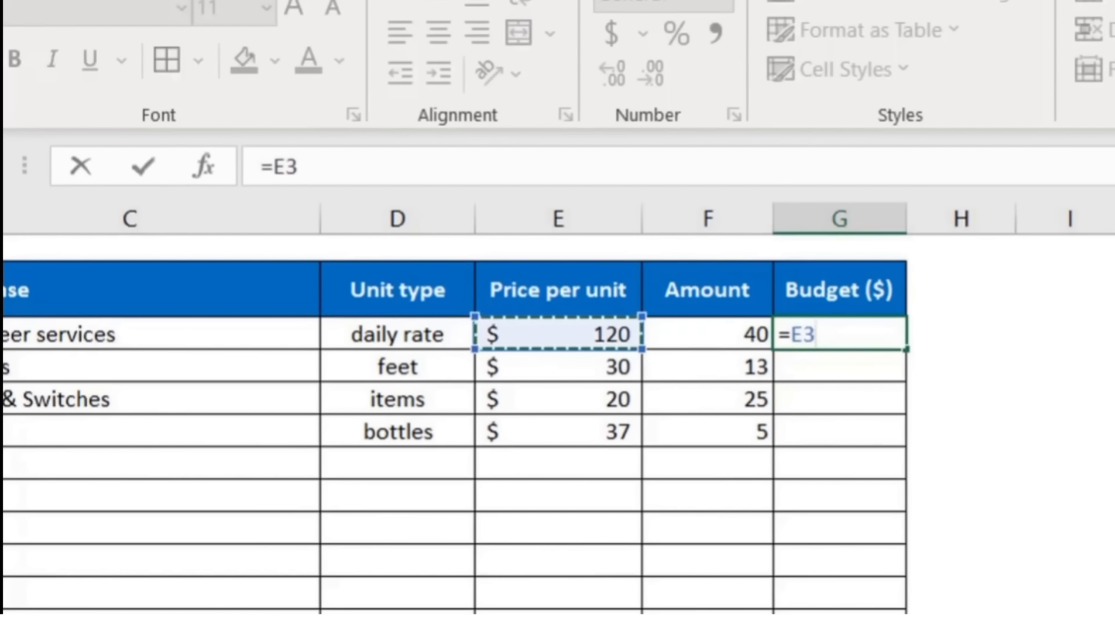
text(*)
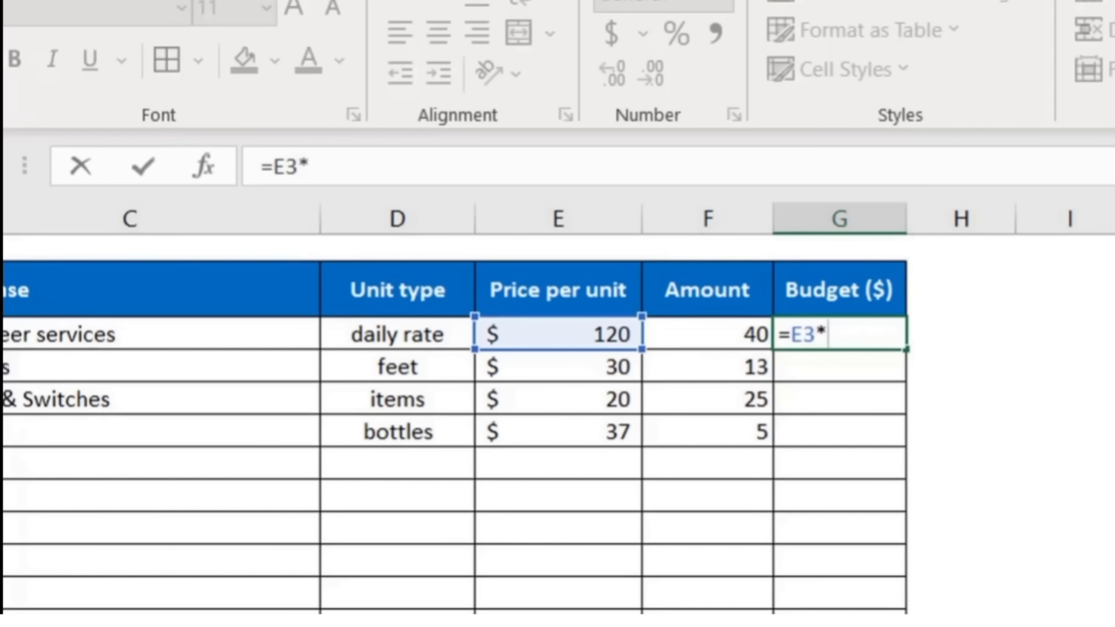
click(712, 325)
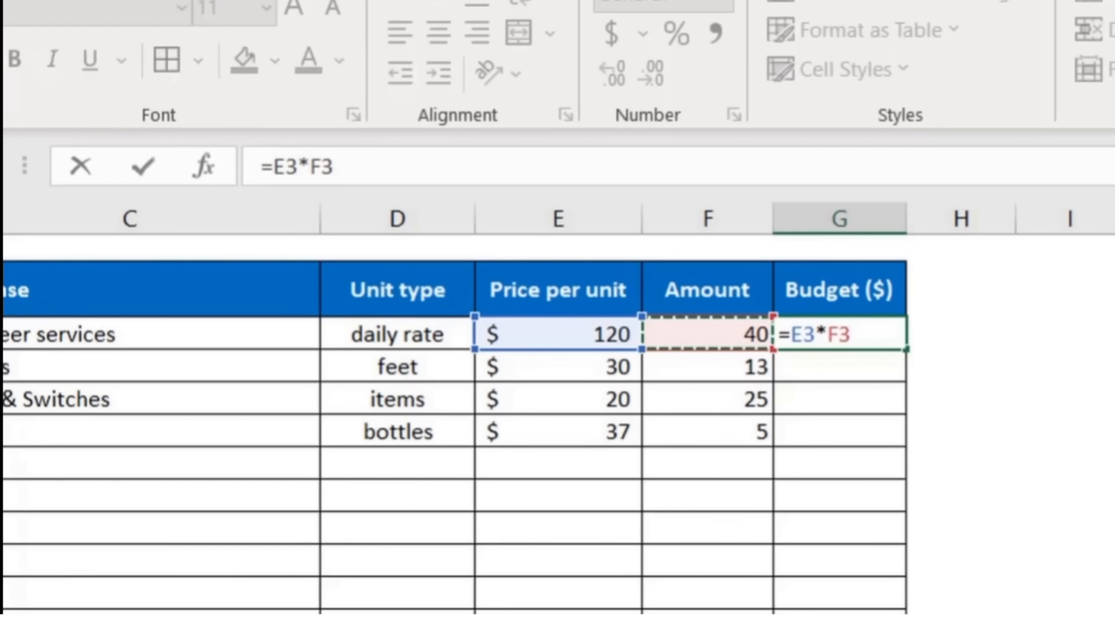
key(Return)
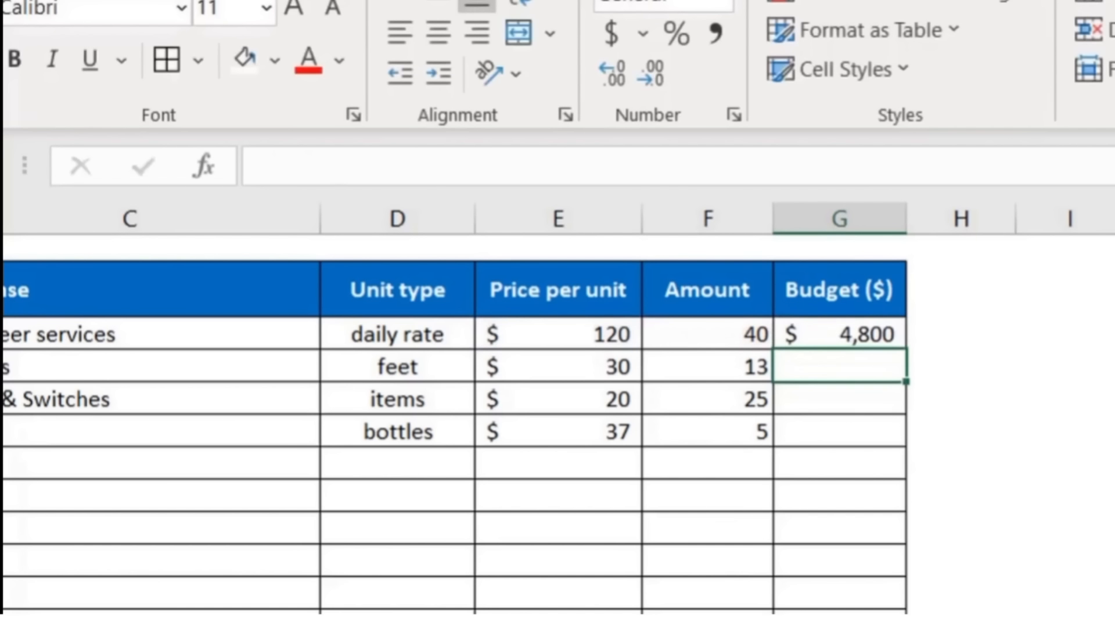
click(868, 325)
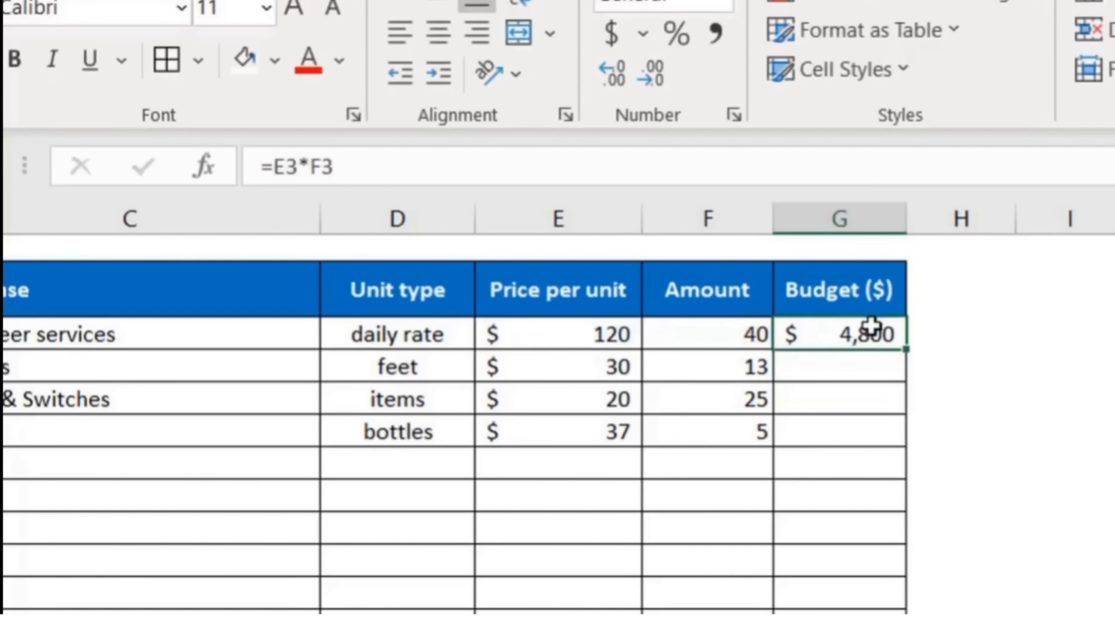
drag(906, 351, 899, 443)
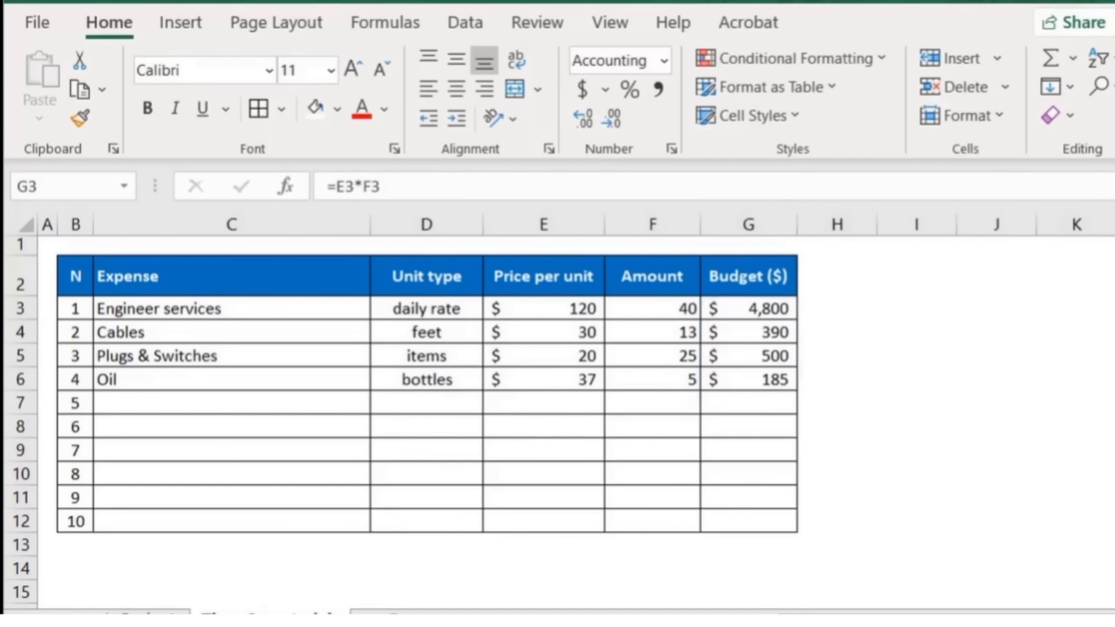
Total the Budget column in G14 with a SUM over G3 to G12
click(764, 574)
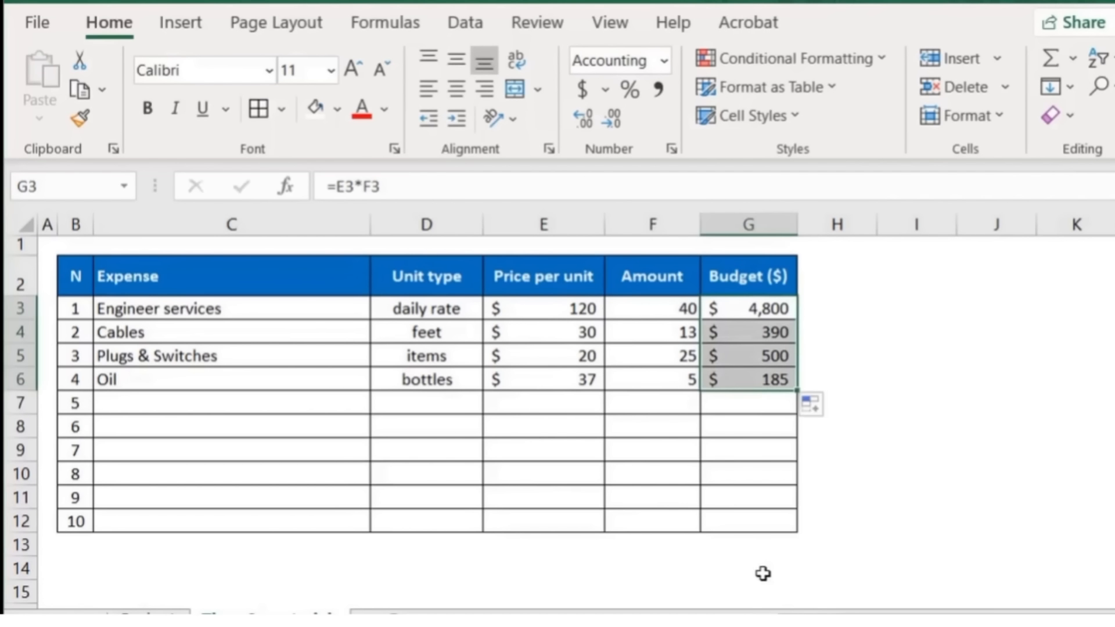
click(751, 560)
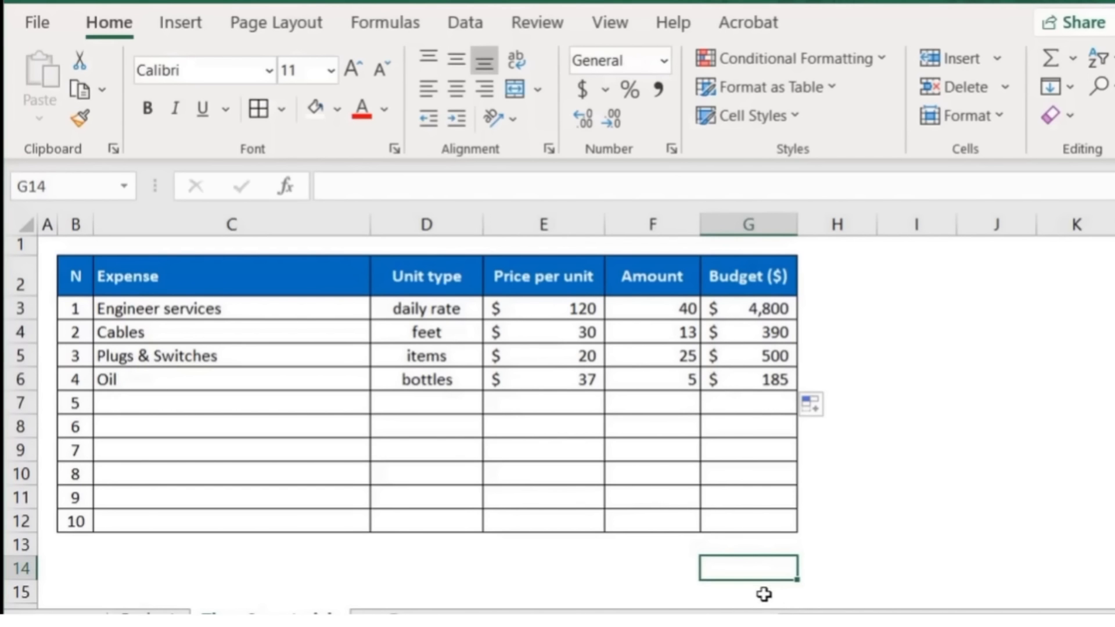
text(=)
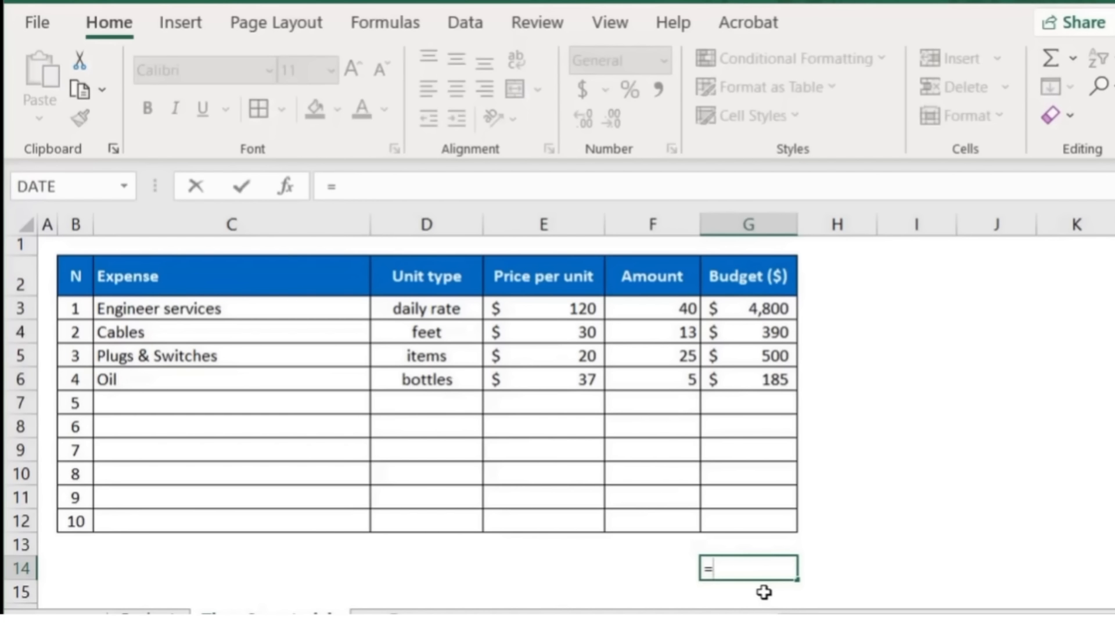
text(sum)
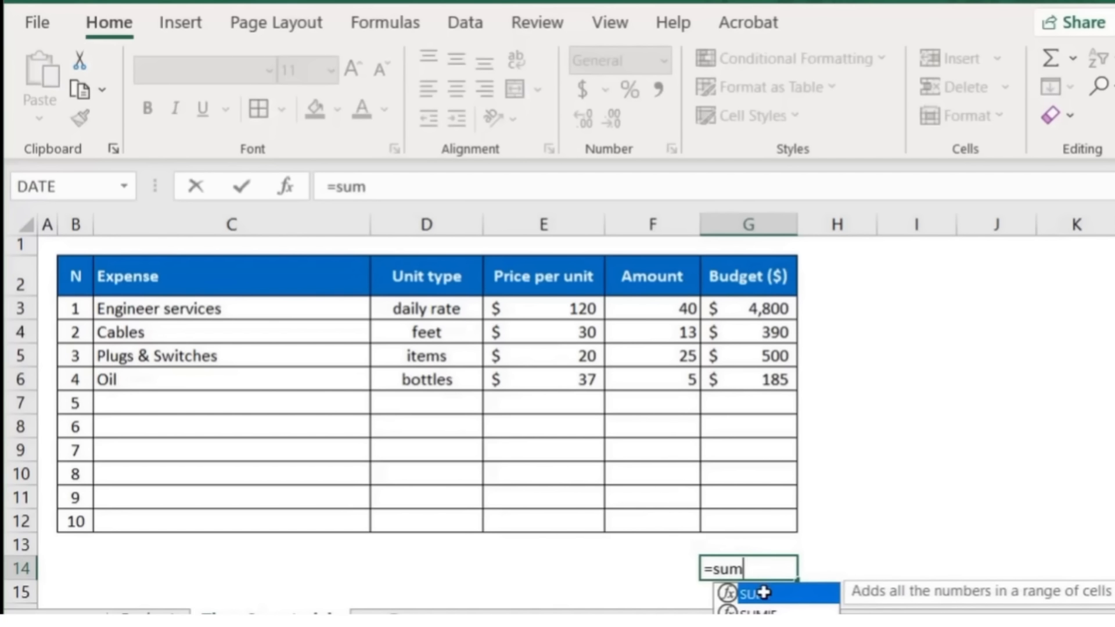
text(()
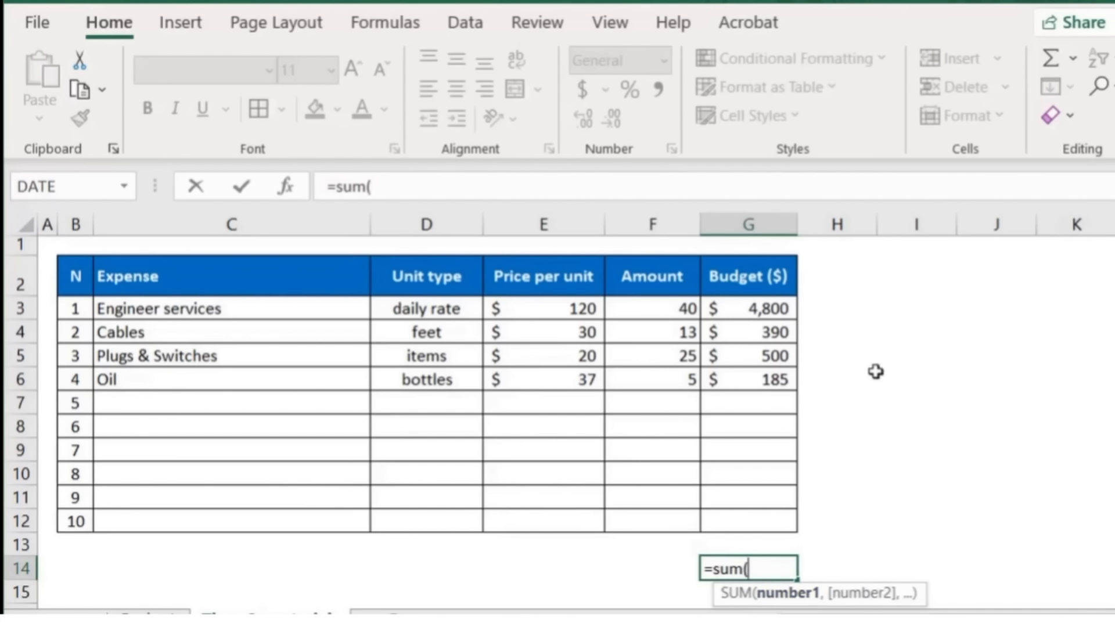
drag(784, 305, 752, 521)
key(Return)
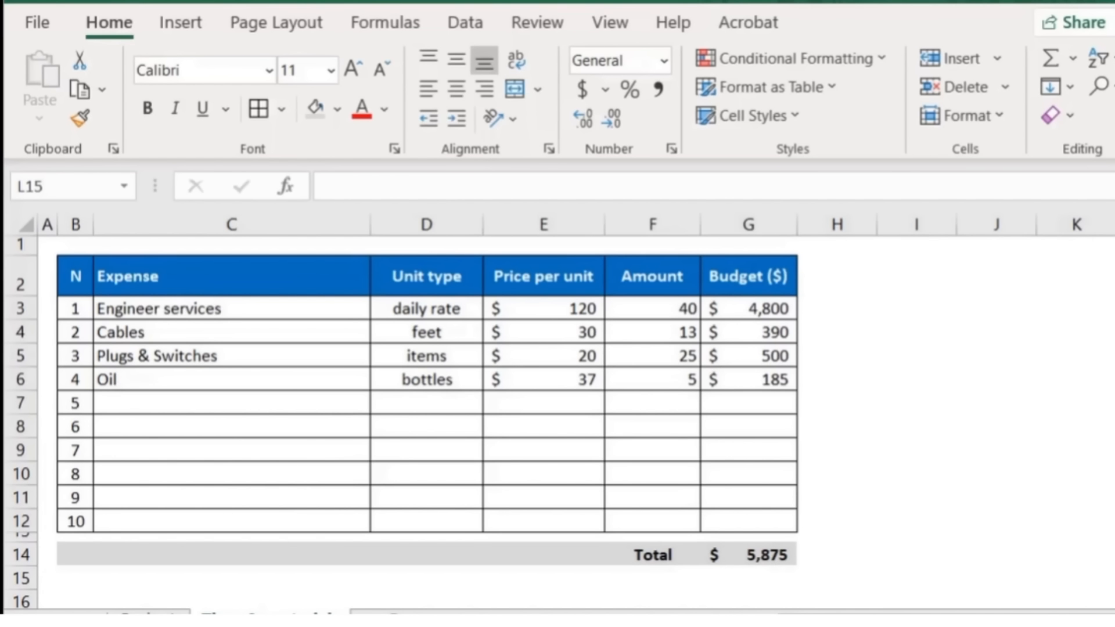
Add the column headers "Actual ($)" in H2 and "Balance ($)" in I2
click(825, 291)
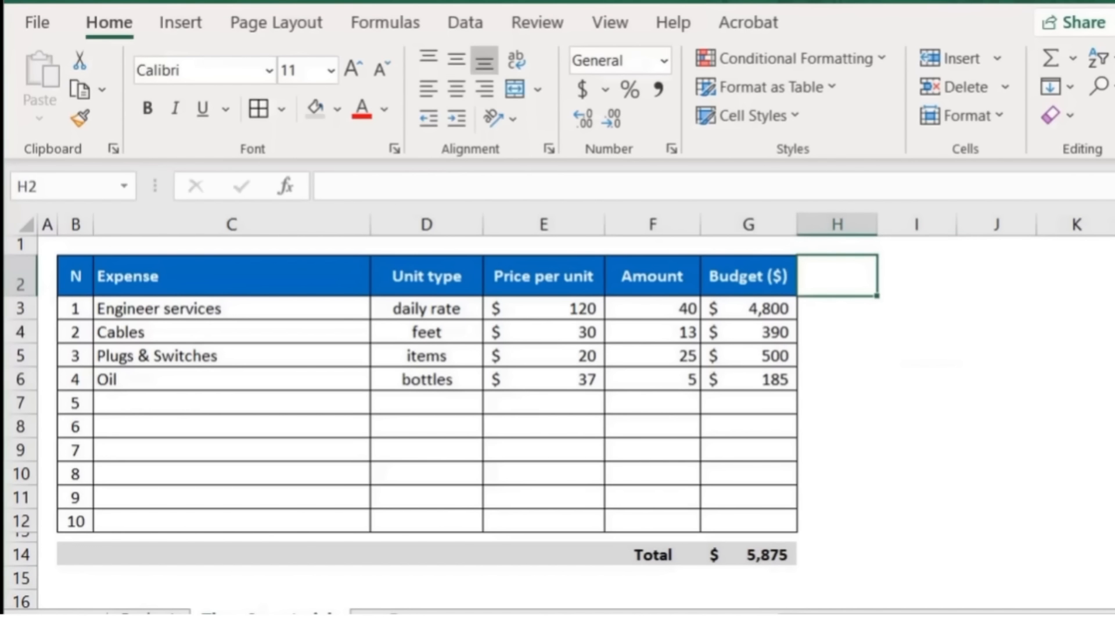
text(Actual ($)
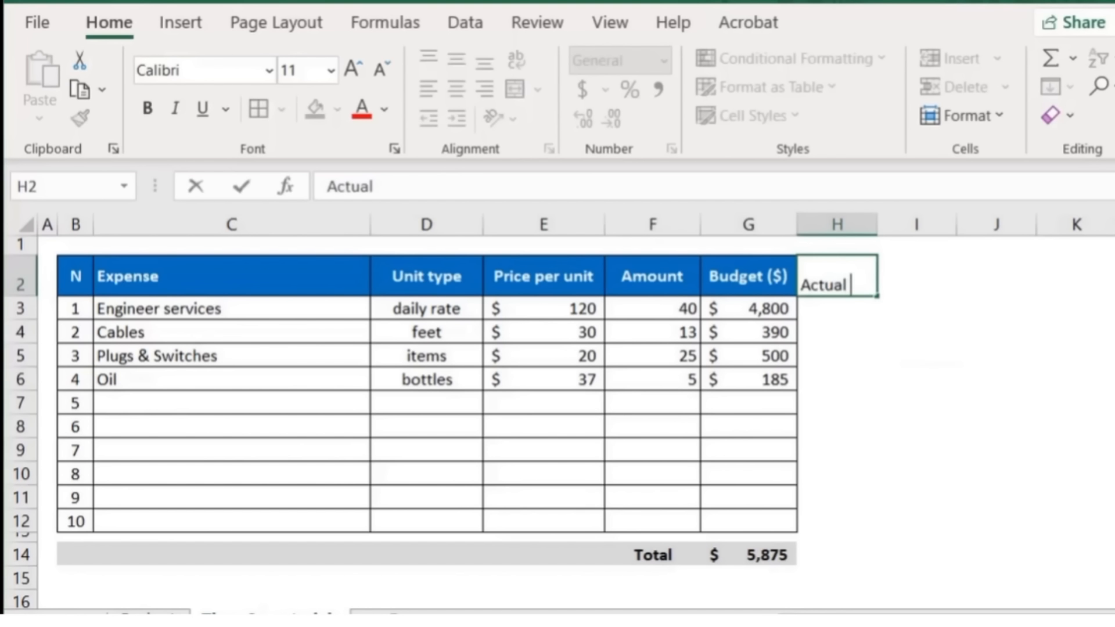
text())
key(Return)
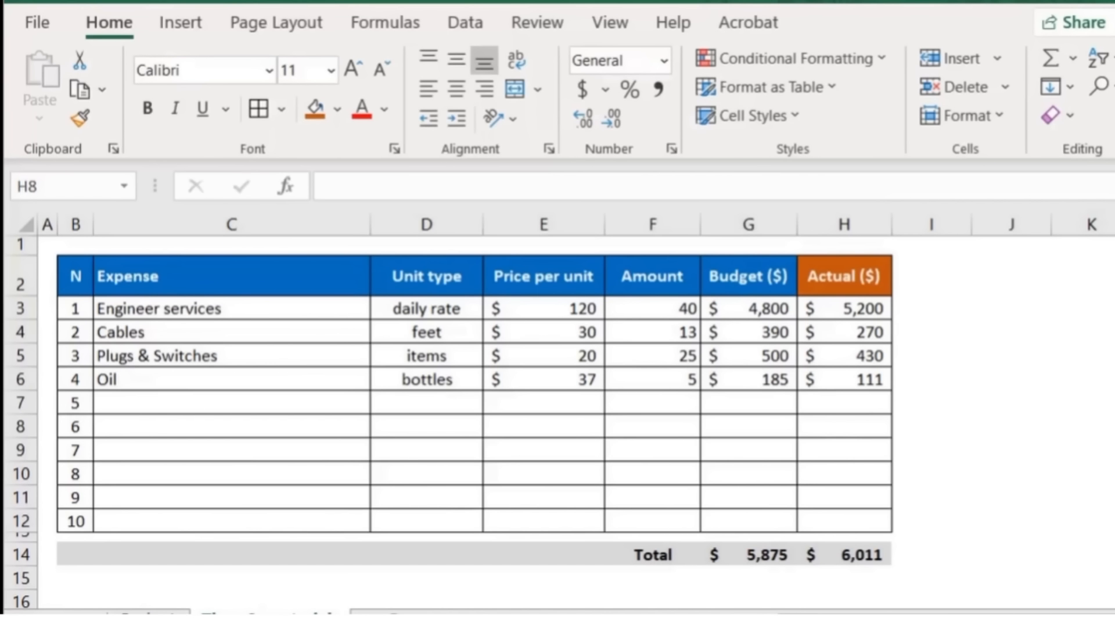
click(931, 276)
text(Balance ($)
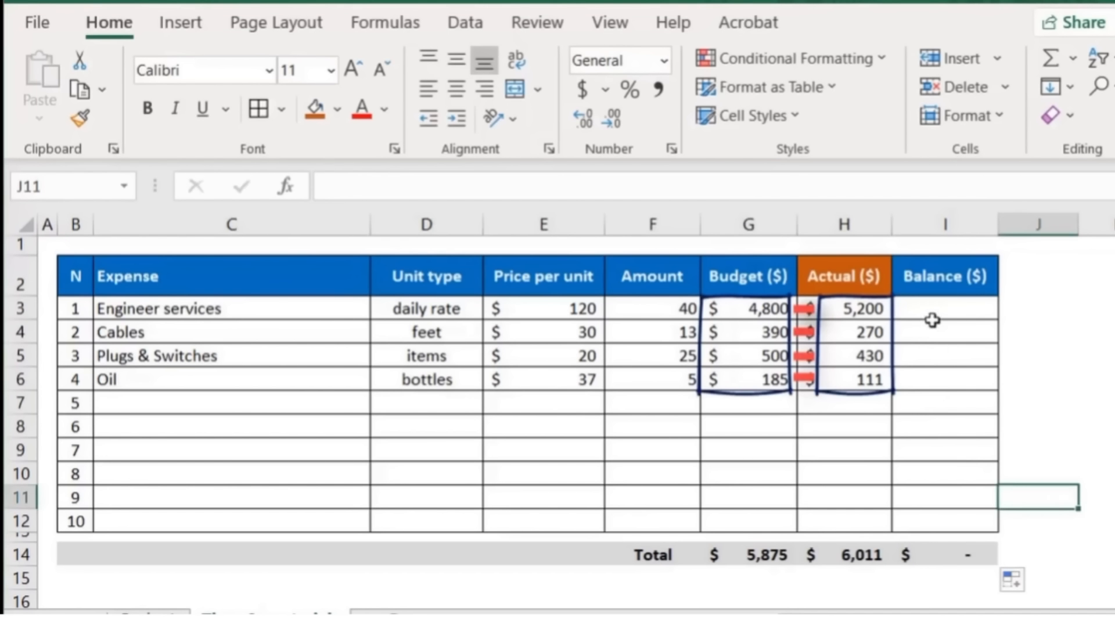
Calculate the balance in I3 with =G3-H3 and fill the formula down through I6
click(933, 320)
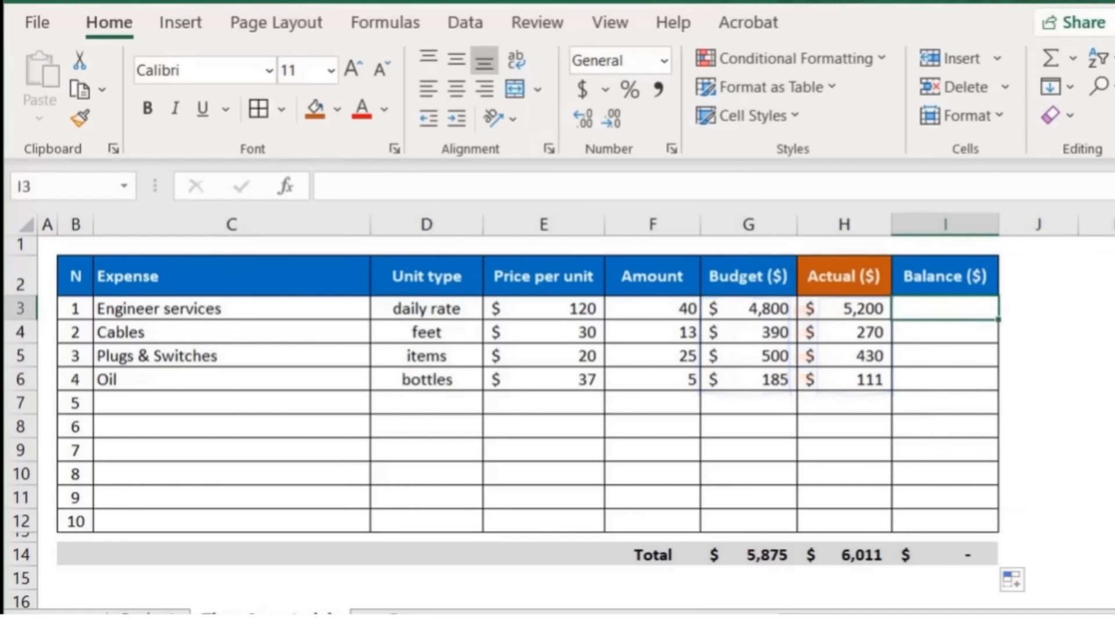
text(=)
click(753, 309)
text(-)
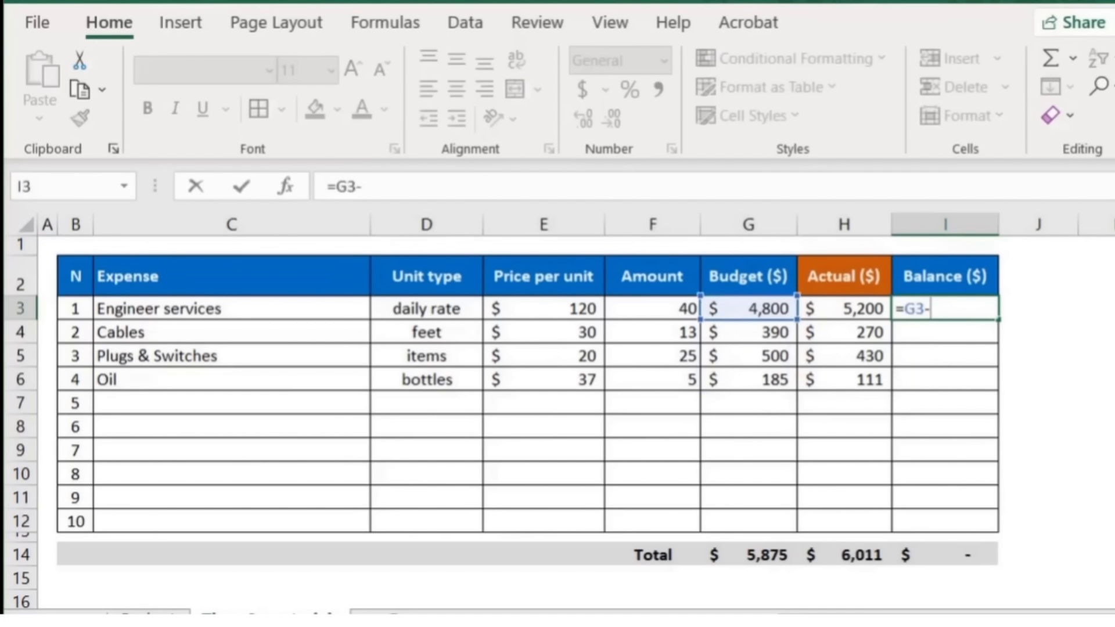
click(834, 303)
key(Return)
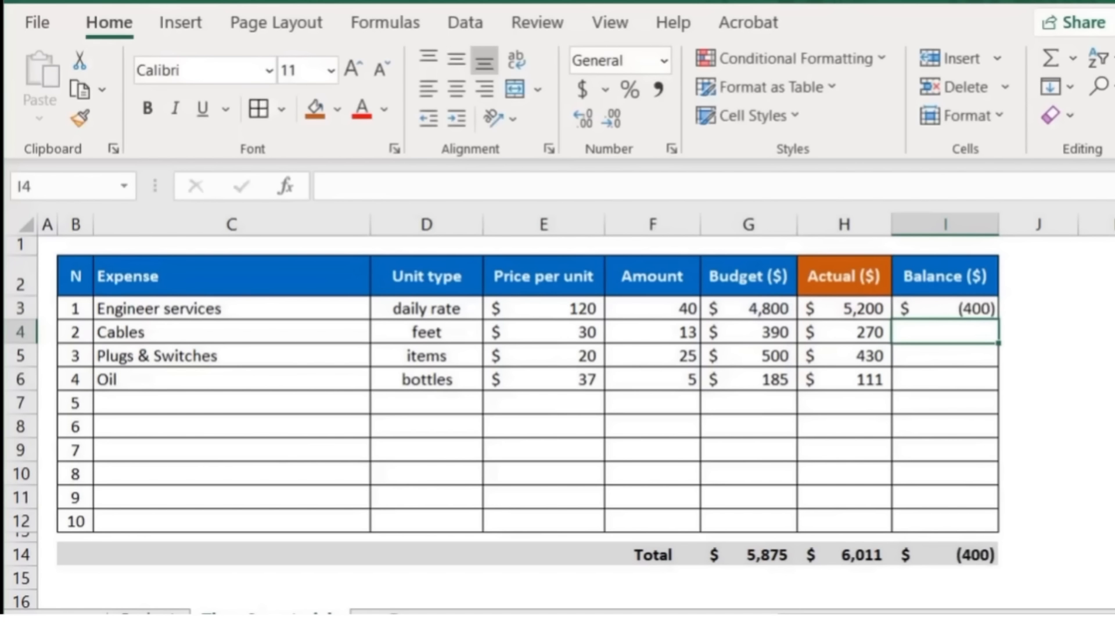
click(981, 309)
drag(997, 320, 986, 390)
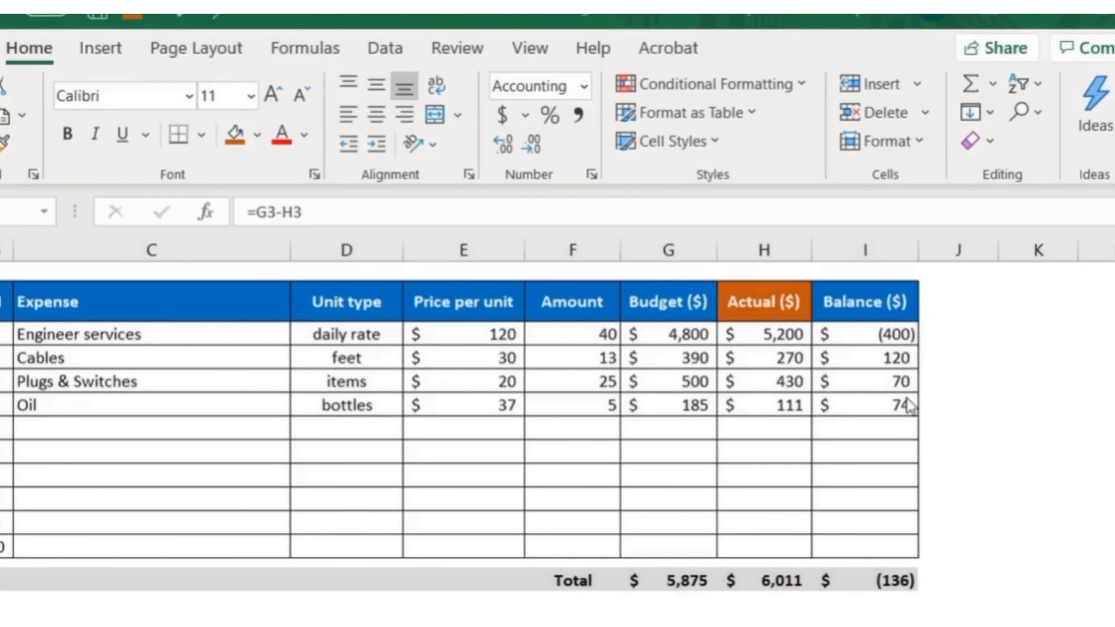
Create a conditional formatting rule for the Balance column from I3 through its total, formatting only cells with a value less than 0
drag(944, 308, 944, 555)
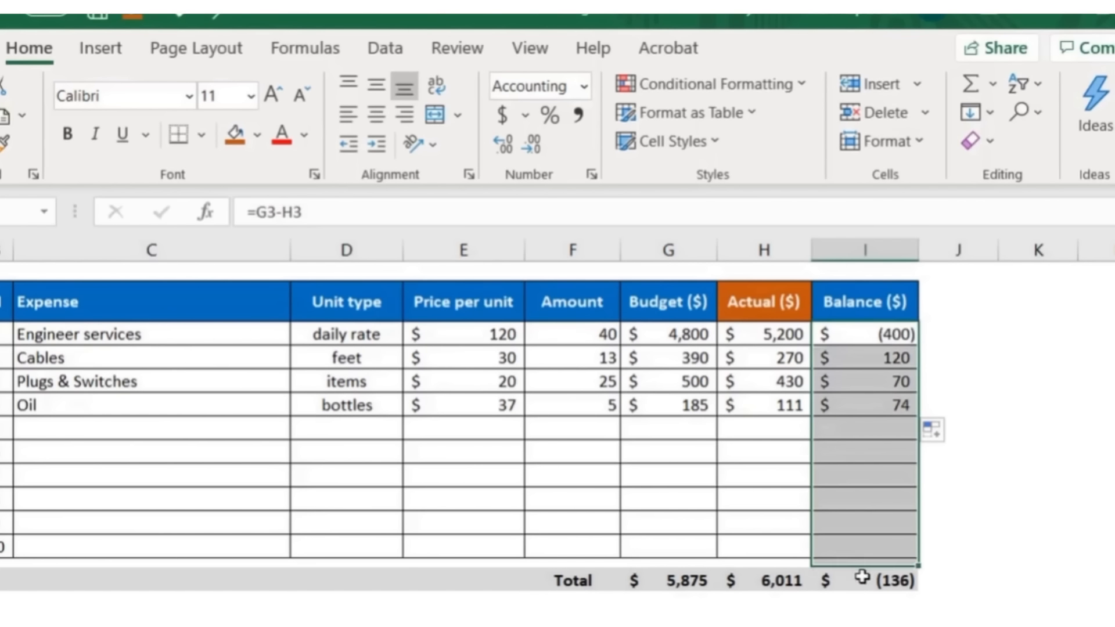
click(768, 96)
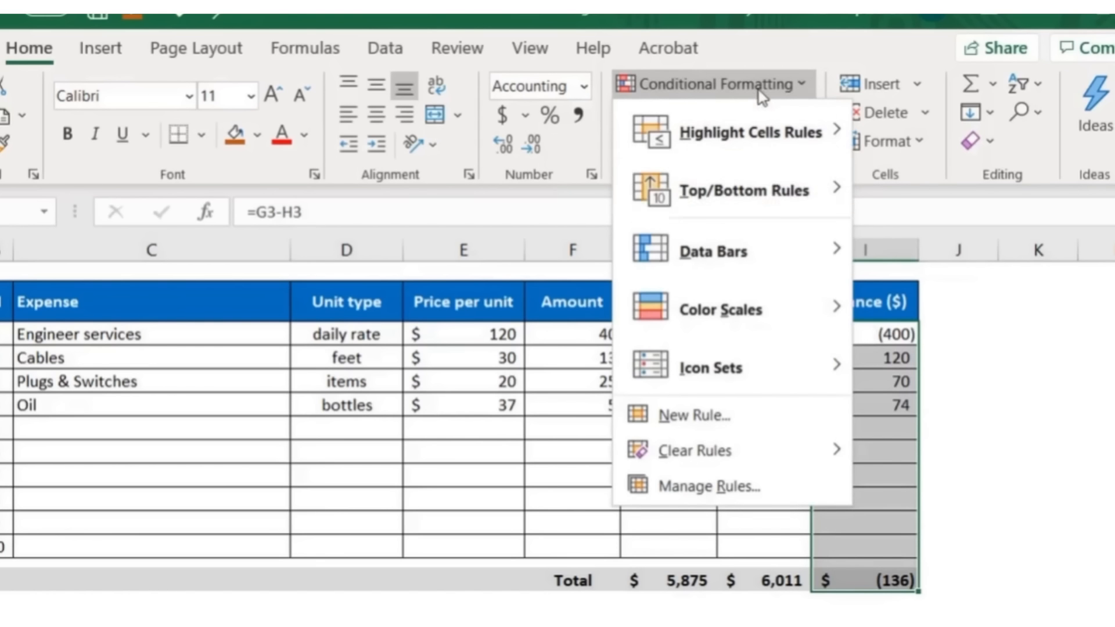
click(720, 428)
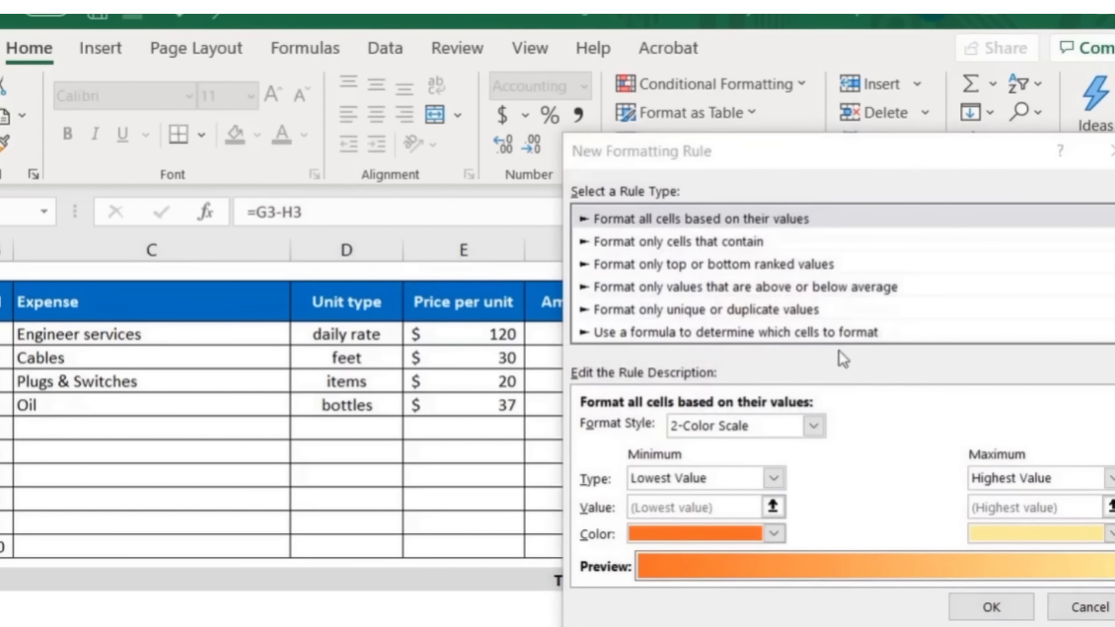
click(814, 249)
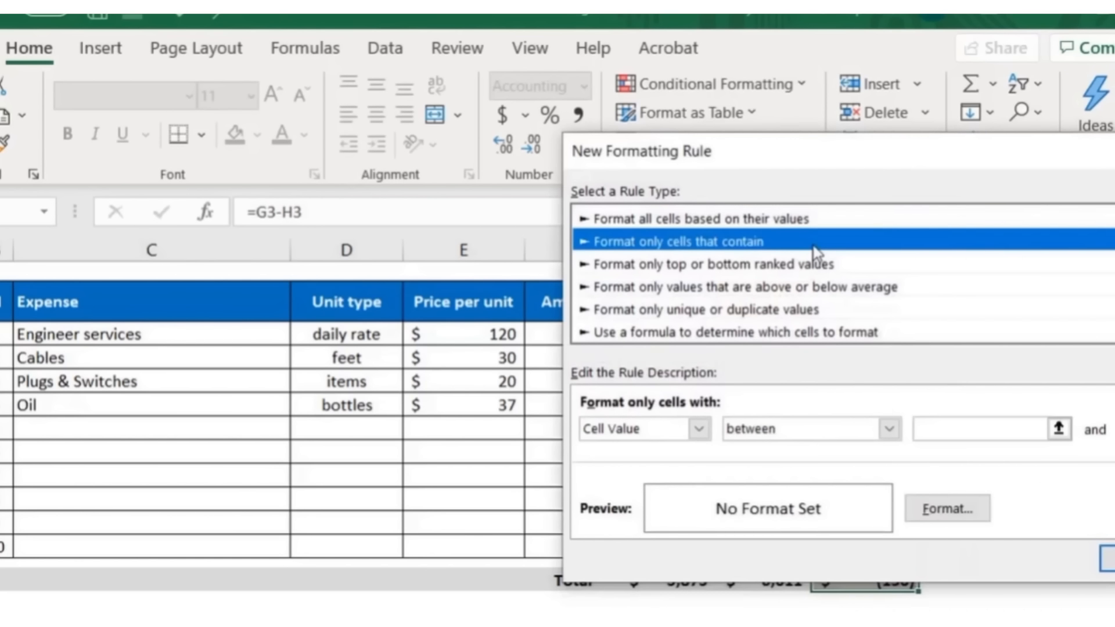
click(888, 429)
click(750, 535)
click(971, 428)
text(0)
Set the rule's font color to standard red and apply the rule to the balance cells
click(983, 509)
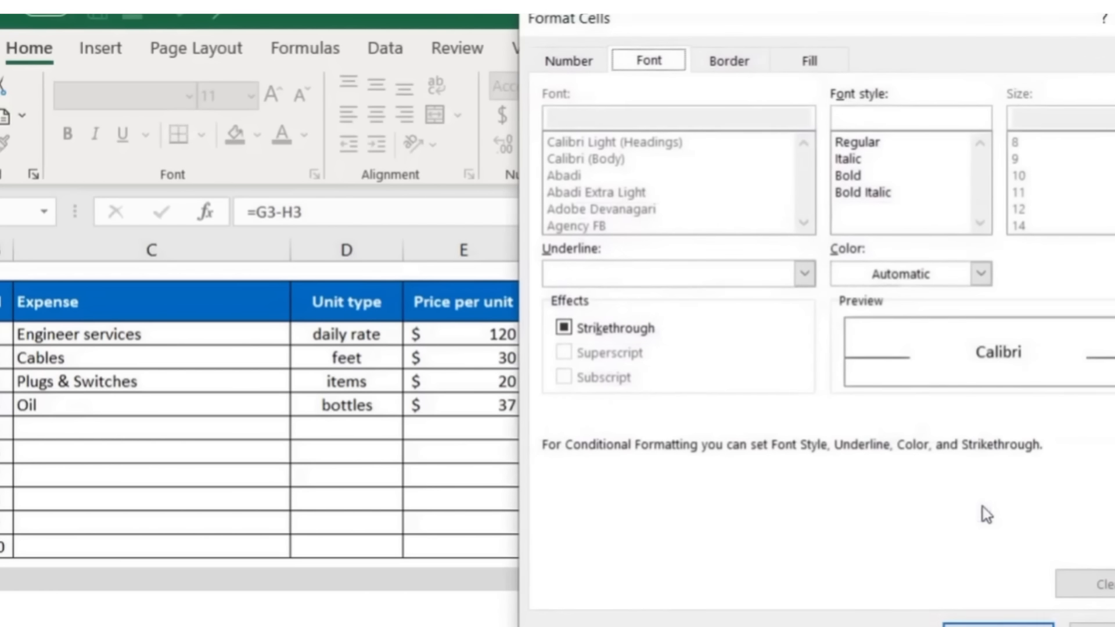
click(981, 274)
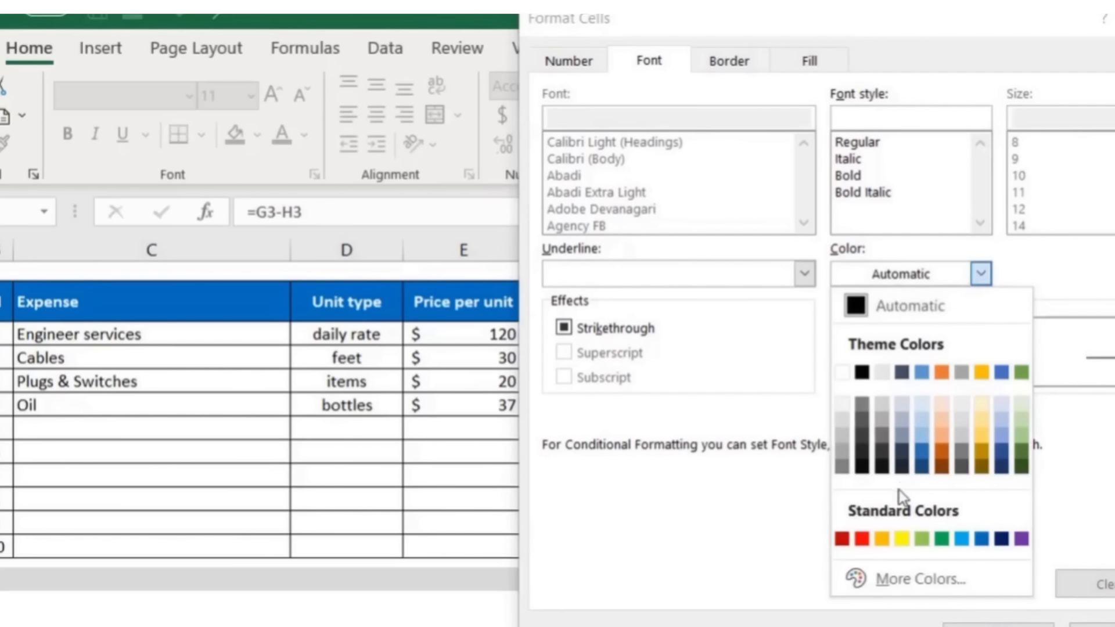
click(858, 535)
click(998, 625)
click(1029, 563)
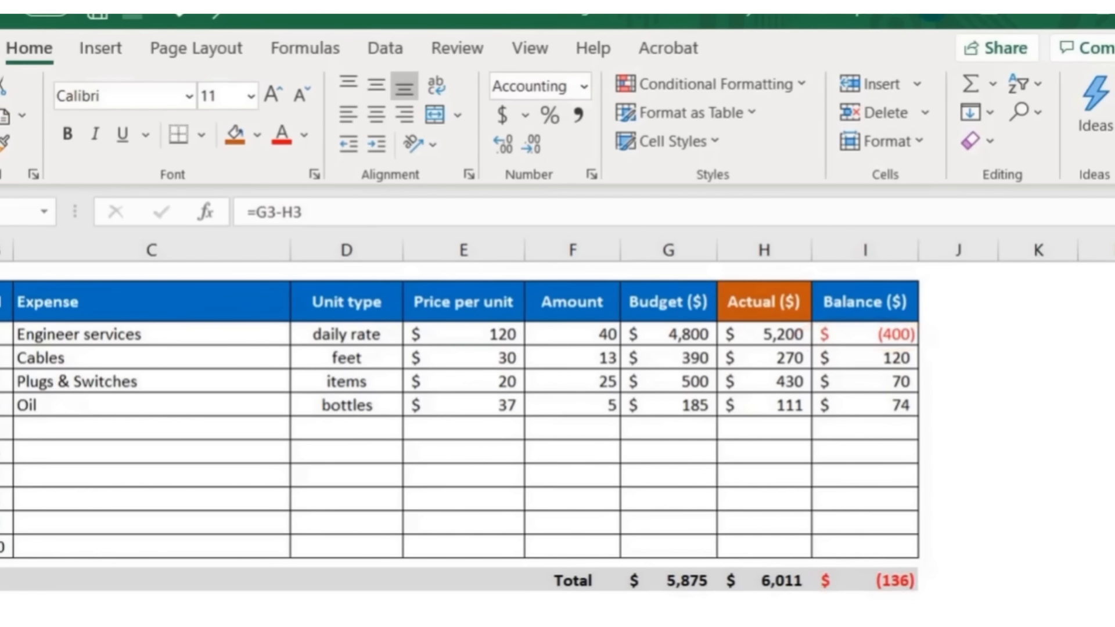
Insert a blank row between the header row and the Engineer services row
click(668, 604)
right_click(1, 336)
click(29, 497)
click(976, 349)
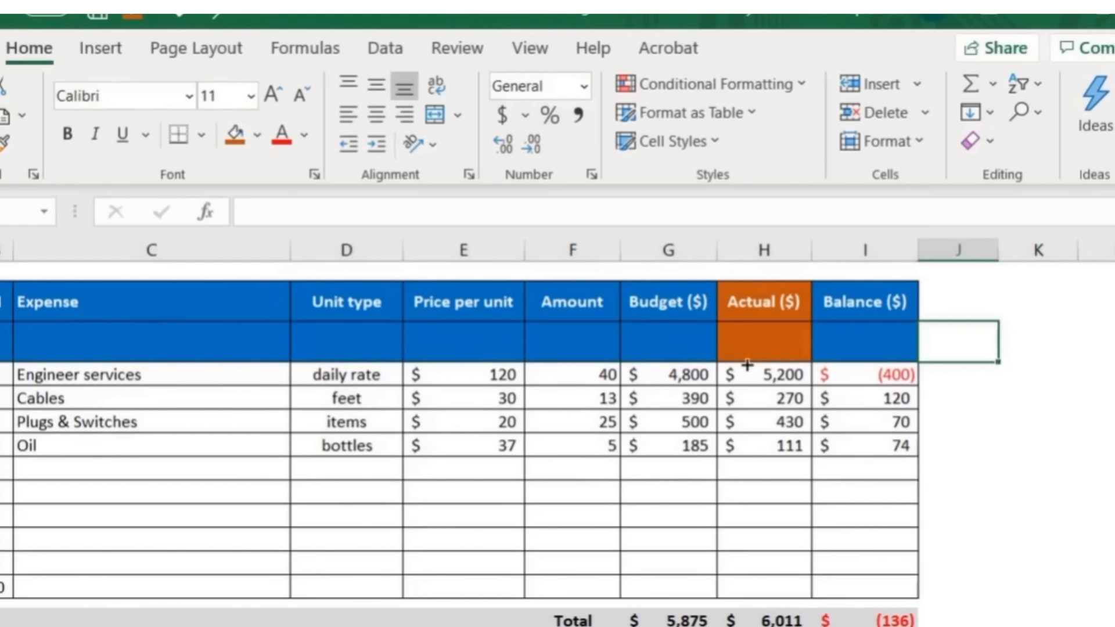
Clear the header formatting from the new blank row and shrink it together with the spacer row above Total into thin separators
click(1, 342)
ctrl+click(1, 604)
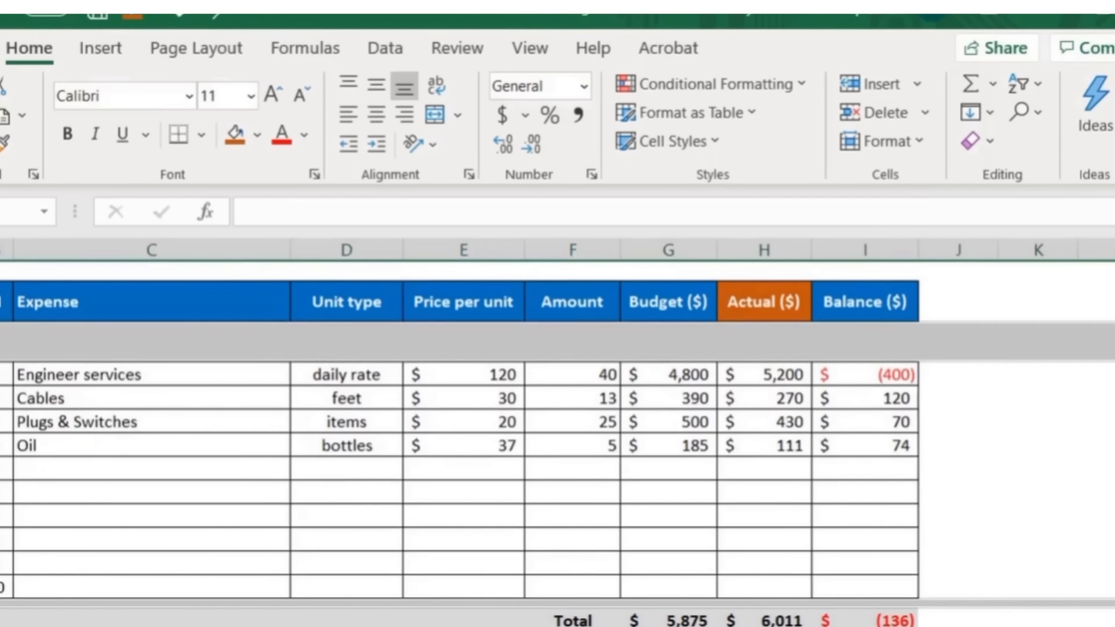
drag(1, 362, 1, 332)
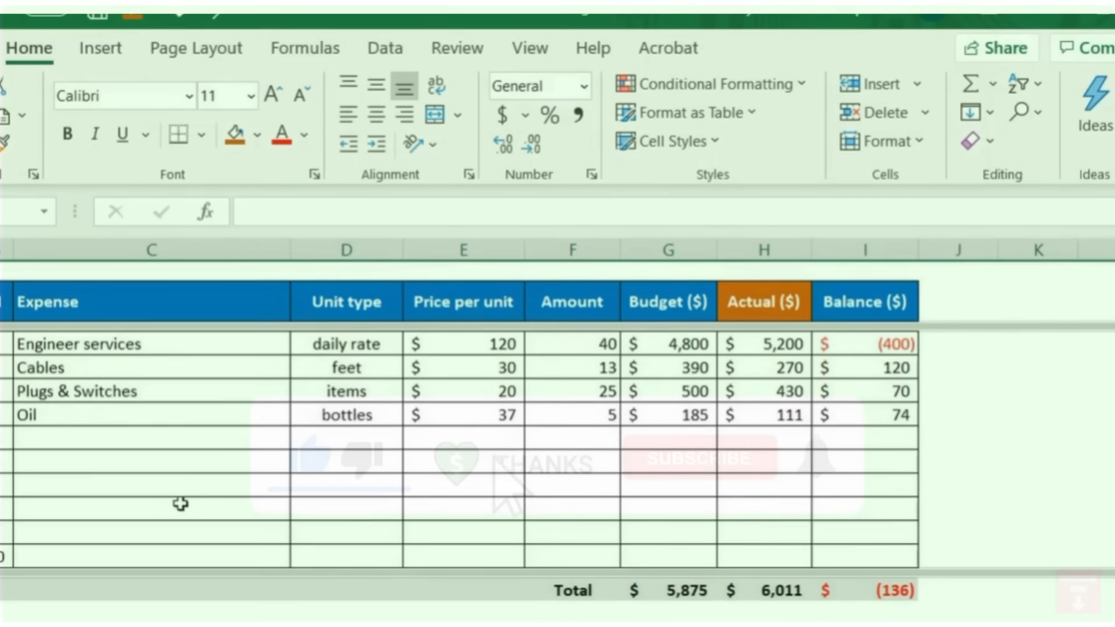